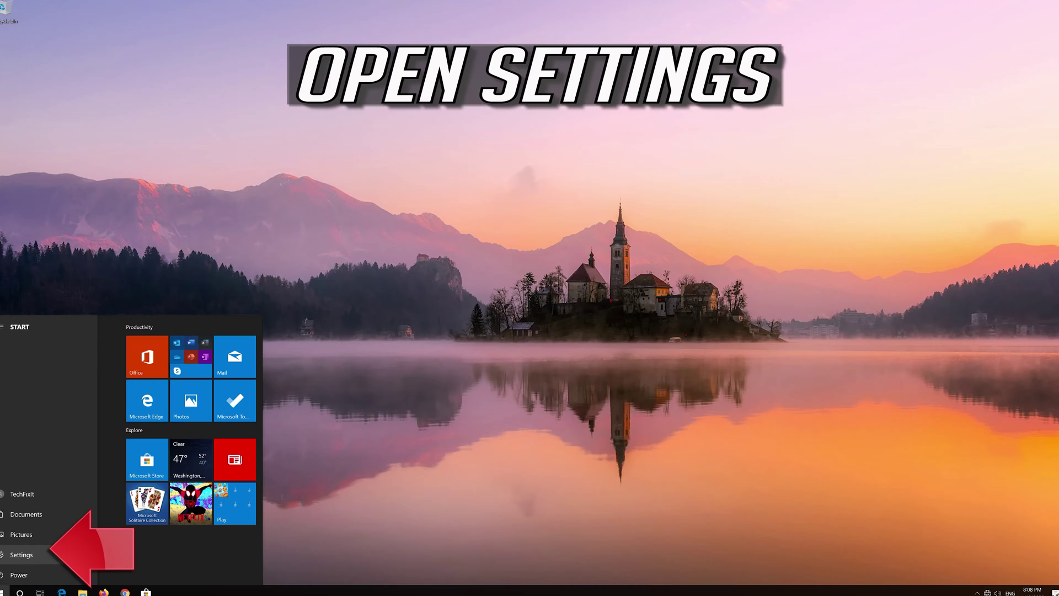
# Open the Troubleshoot page of the Update & Security settings.
pyautogui.click(63, 554)
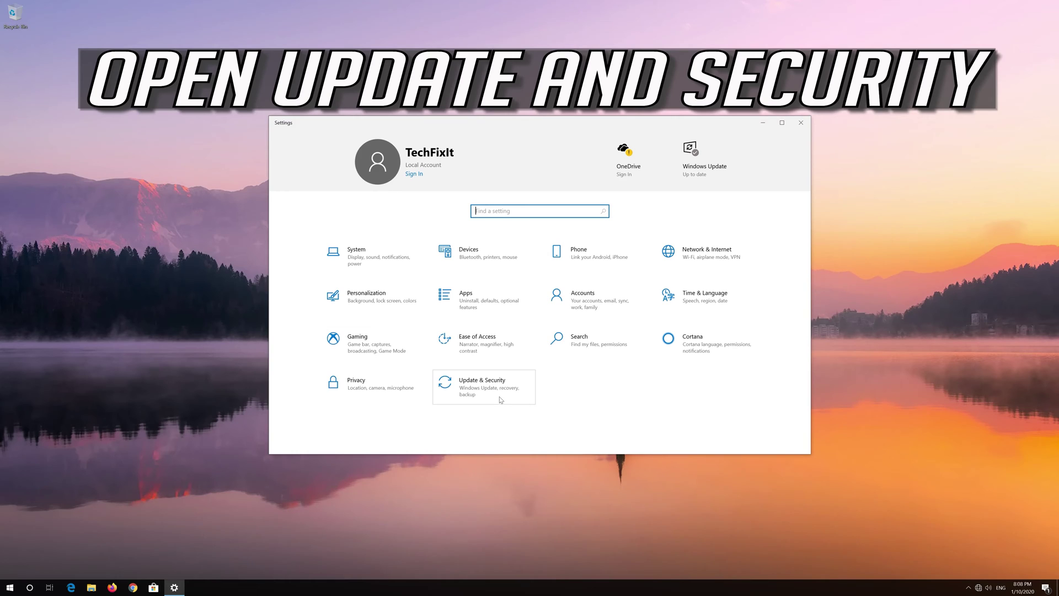
pyautogui.click(471, 394)
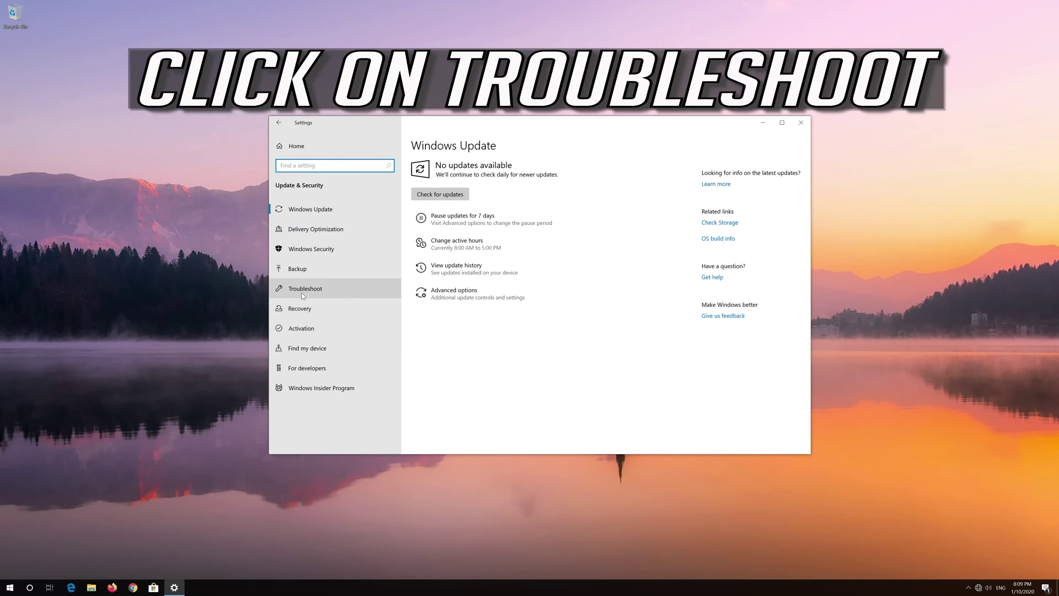
pyautogui.click(342, 287)
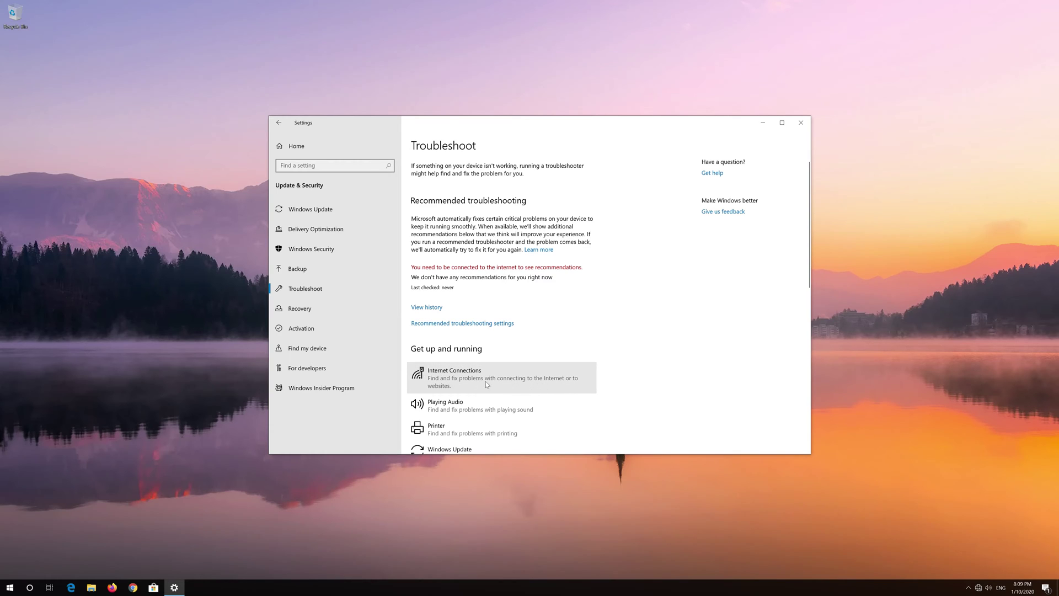
# Run the Internet Connections troubleshooter on the connection to the Internet, apply its repairs as an administrator, and close it.
pyautogui.click(499, 384)
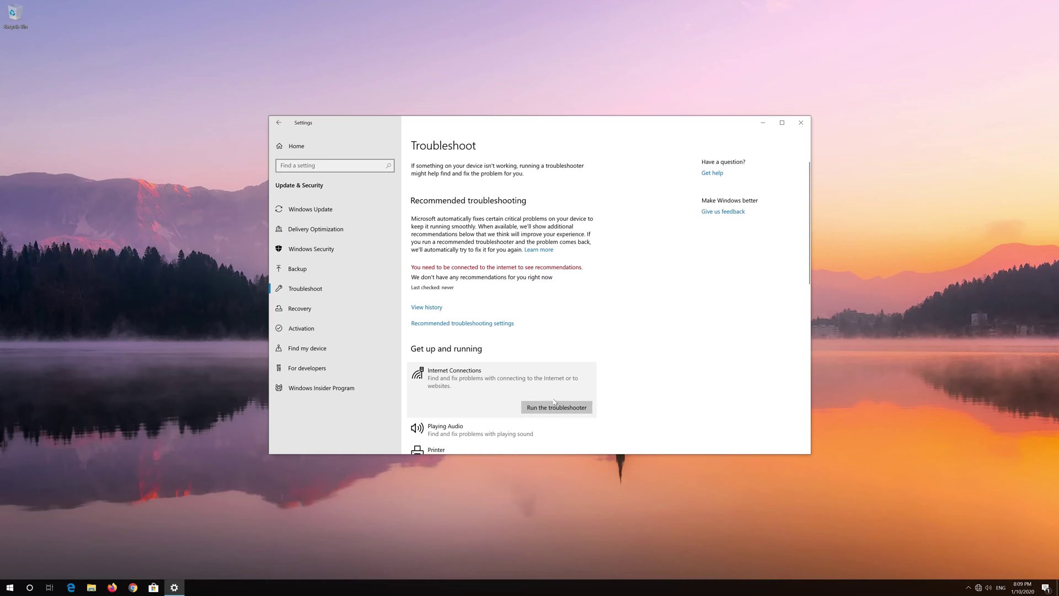
pyautogui.click(553, 406)
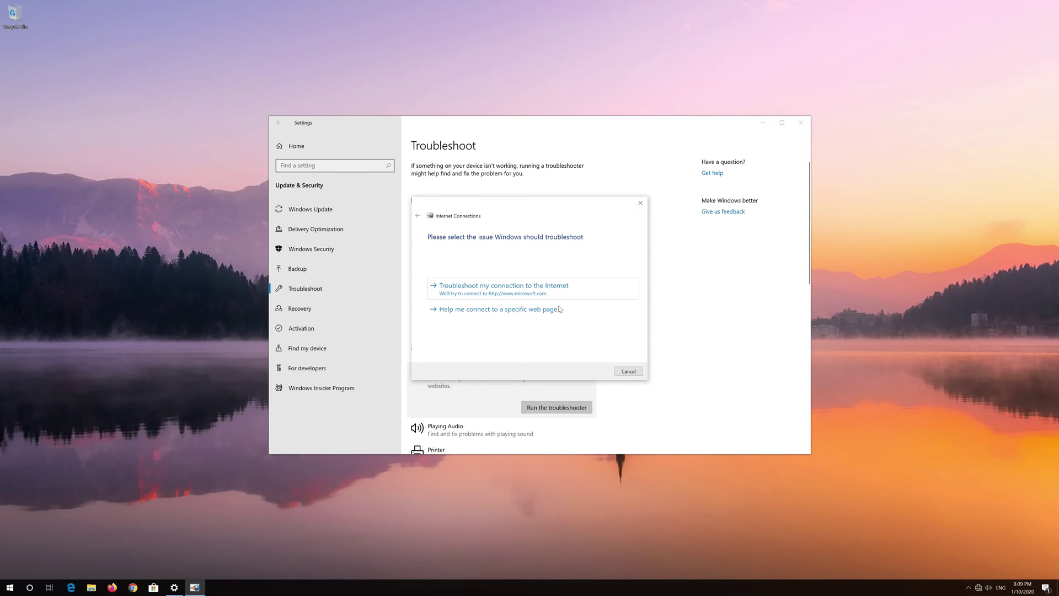
pyautogui.click(546, 294)
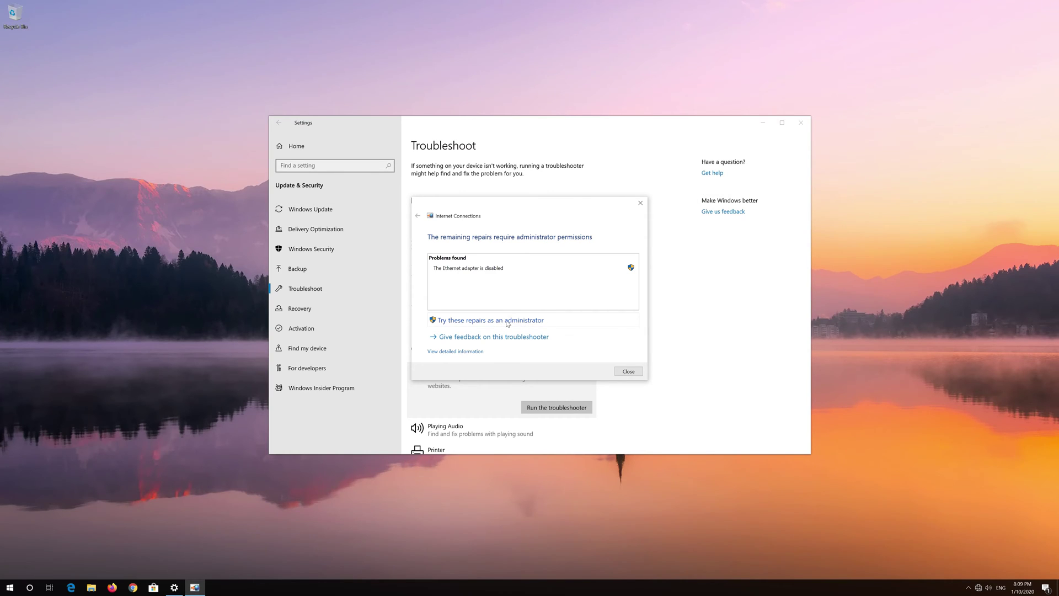
pyautogui.click(528, 320)
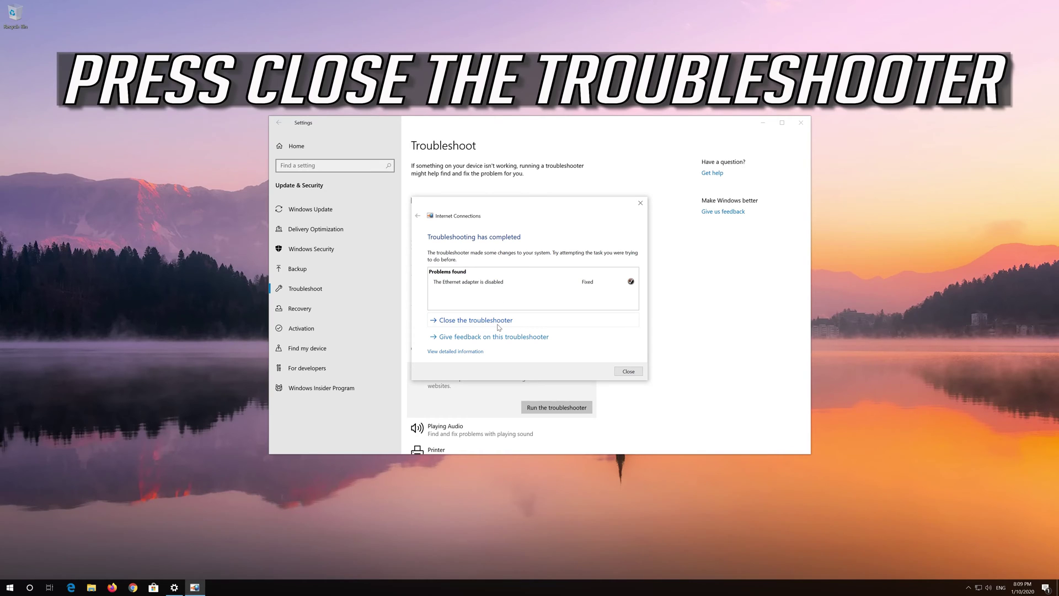
pyautogui.click(529, 322)
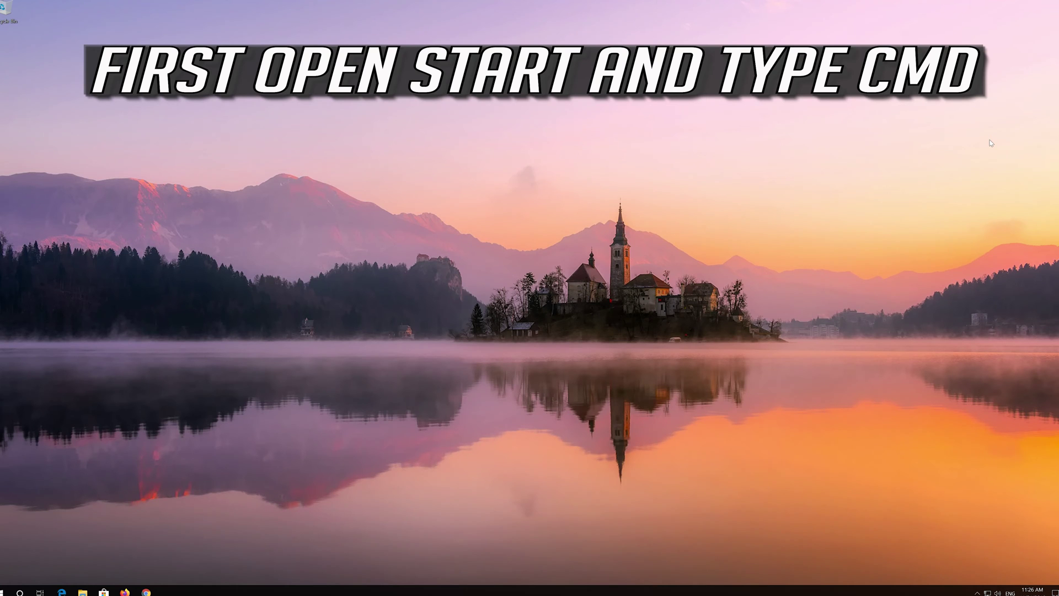
# Search for cmd and launch Command Prompt as administrator, allowing it to make changes to the device.
pyautogui.press('super')
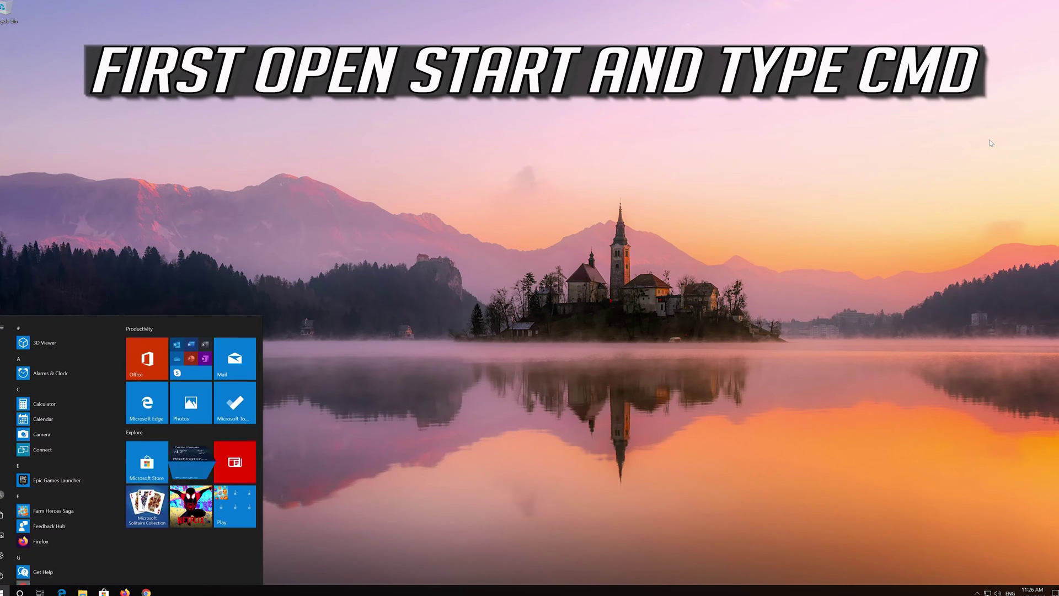
pyautogui.write('cmd')
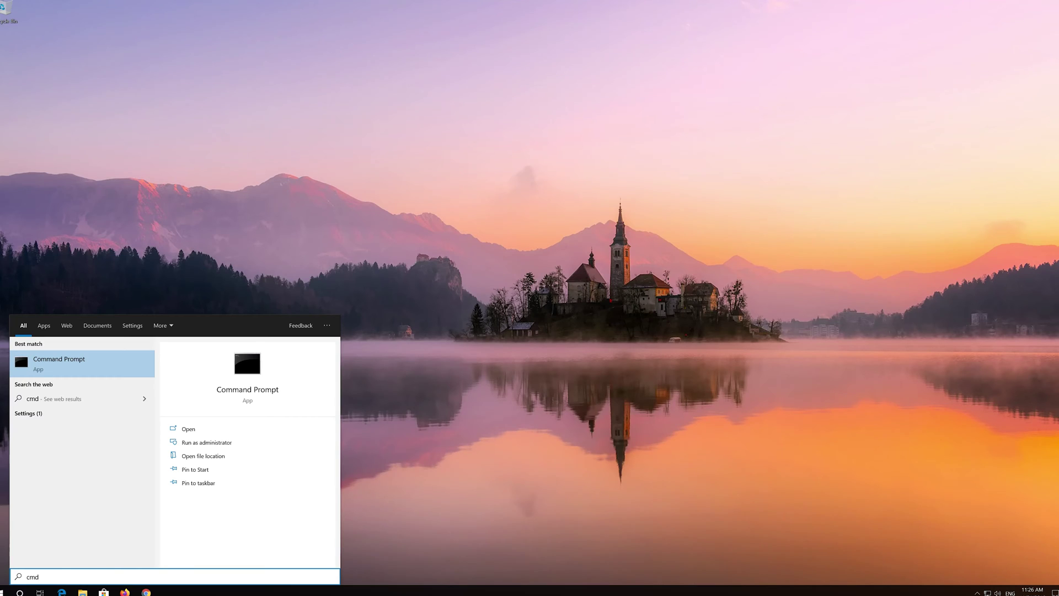
pyautogui.rightClick(98, 369)
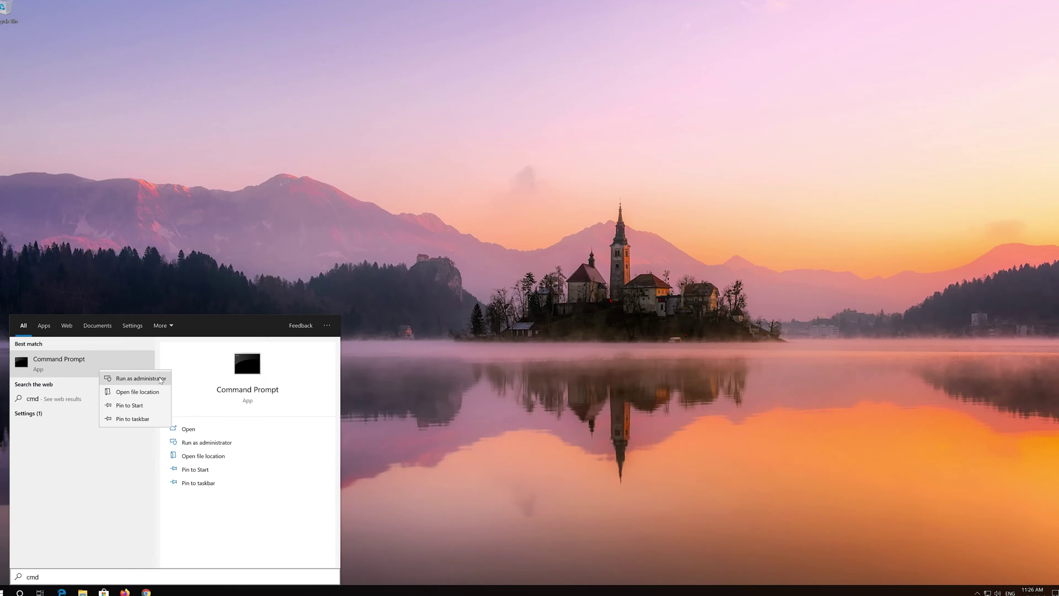
pyautogui.click(160, 379)
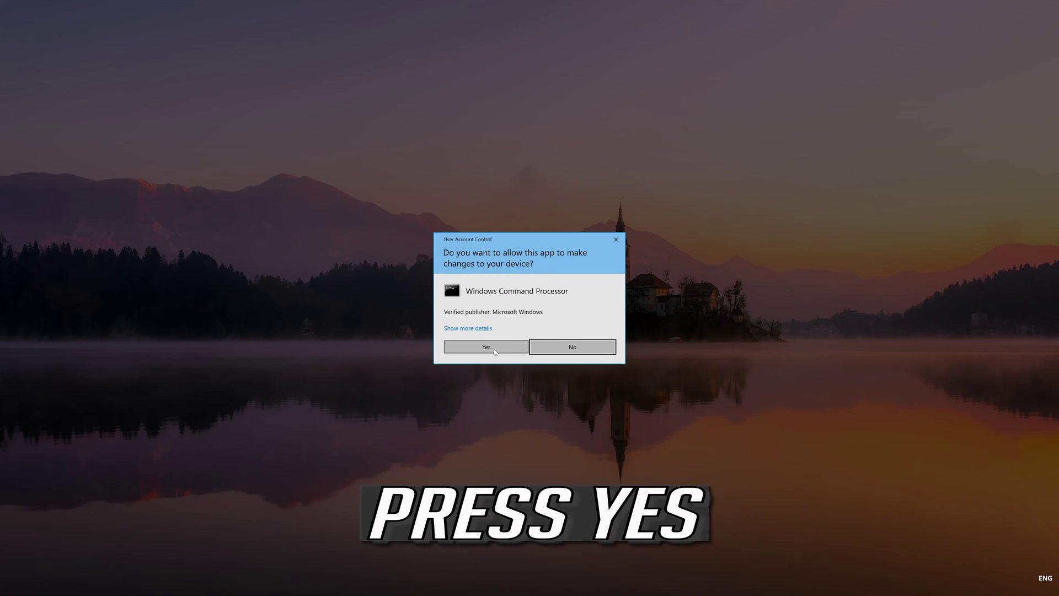
pyautogui.click(486, 347)
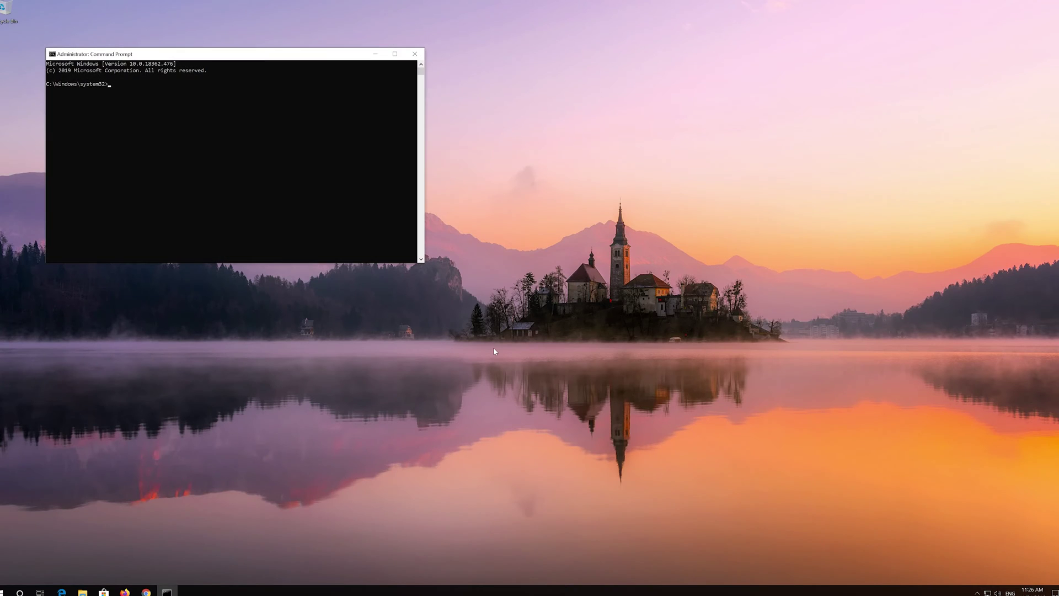
# Move the Command Prompt window toward the middle of the desktop and enlarge it.
pyautogui.moveTo(316, 54); pyautogui.dragTo(565, 169)
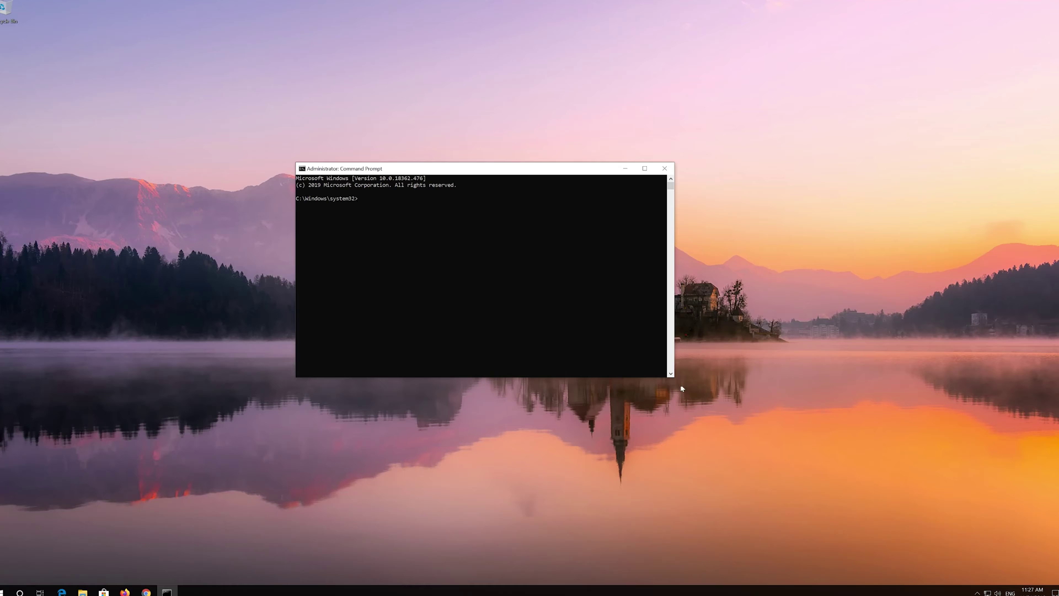
pyautogui.moveTo(675, 380); pyautogui.dragTo(738, 401)
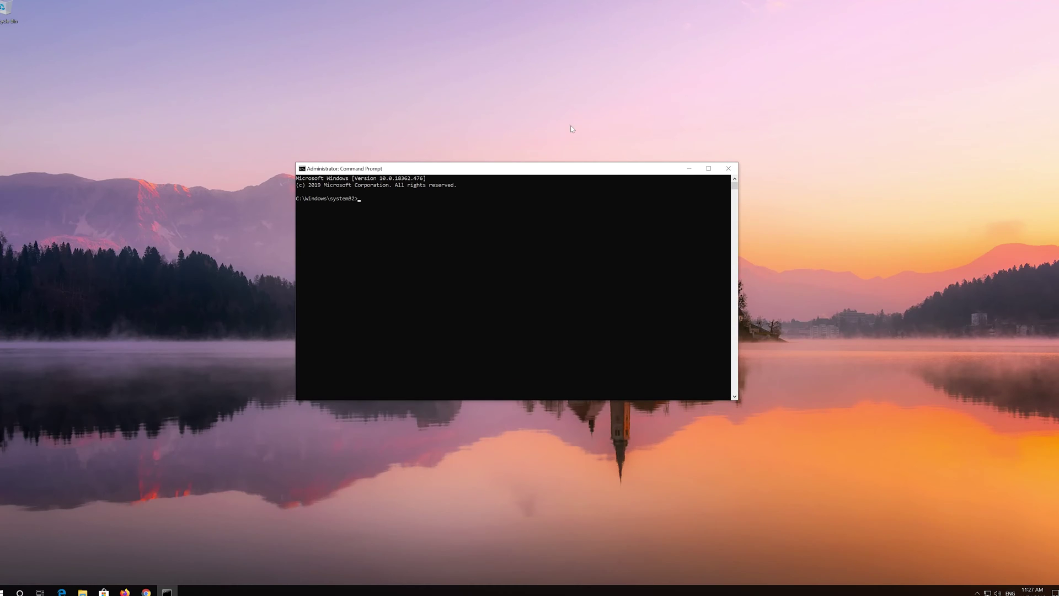
pyautogui.moveTo(582, 173); pyautogui.dragTo(592, 159)
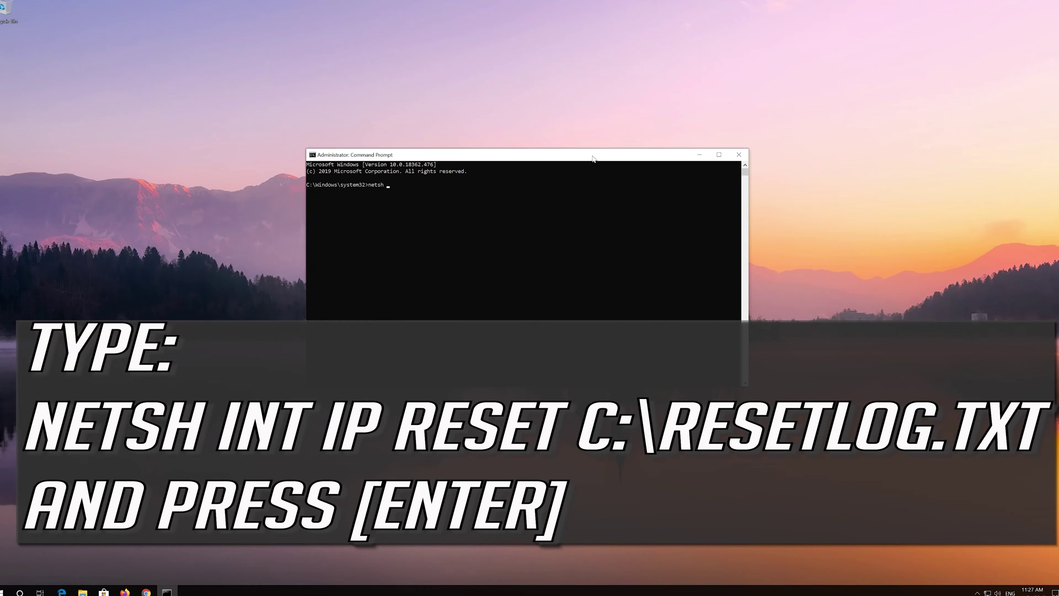
# Reset TCP/IP and Winsock with the commands netsh int ip reset C:\resetlog.txt and netsh winsock reset.
pyautogui.write('netsh int ip reset C:\\resetlog.txt')
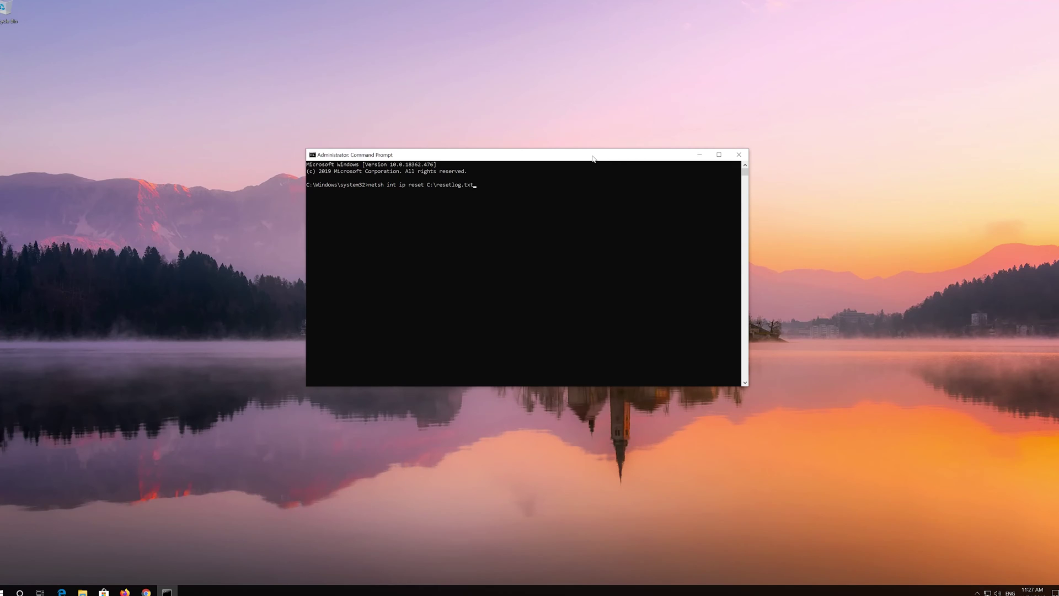
pyautogui.press('Return')
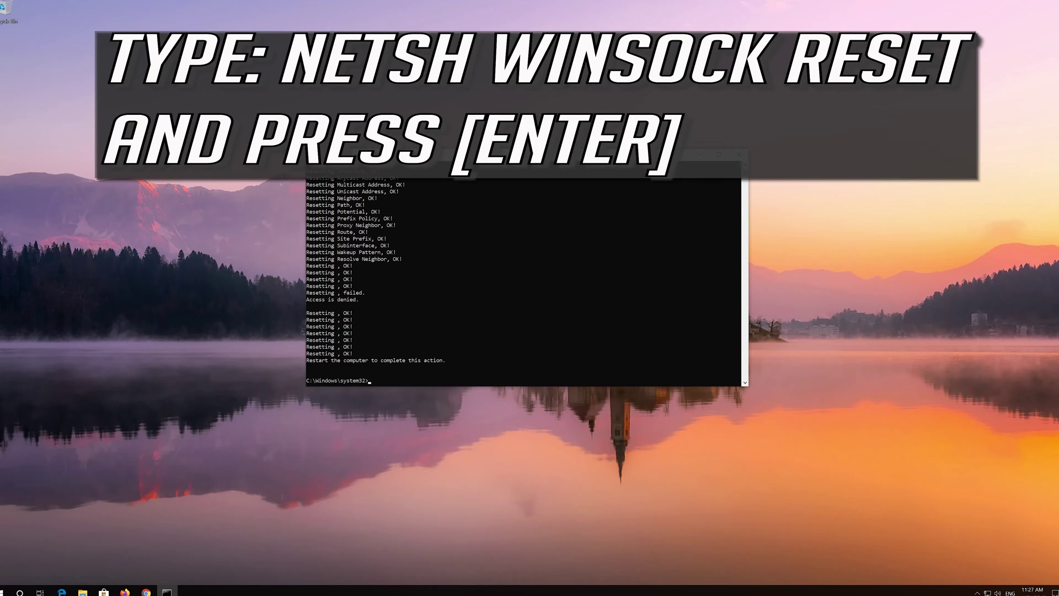
pyautogui.write('netsh winsock reset')
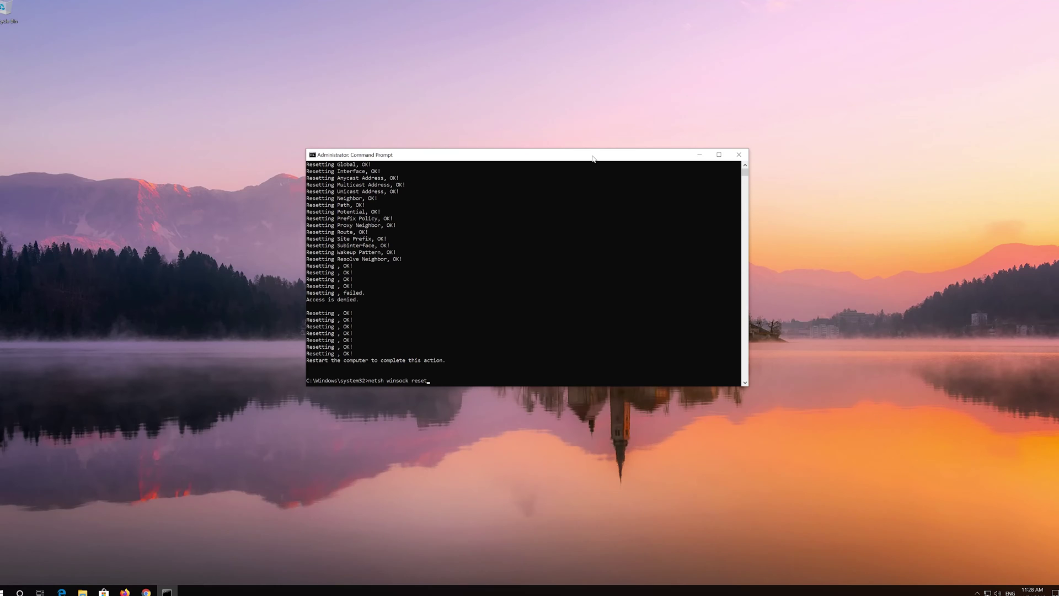
pyautogui.press('Return')
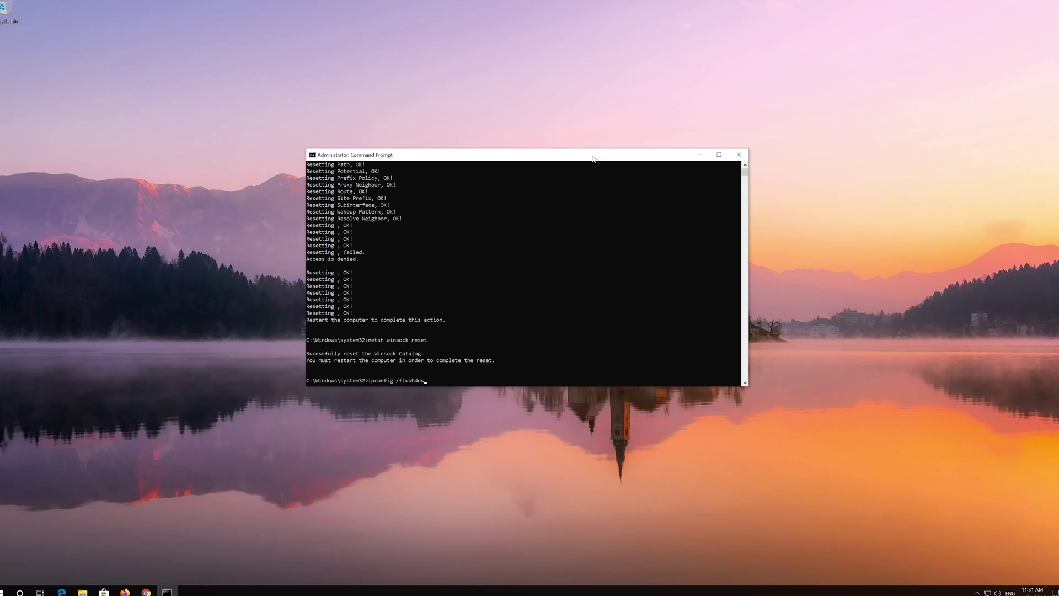
# Flush the DNS cache with ipconfig /flushdns and close Command Prompt with the exit command.
pyautogui.press('Return')
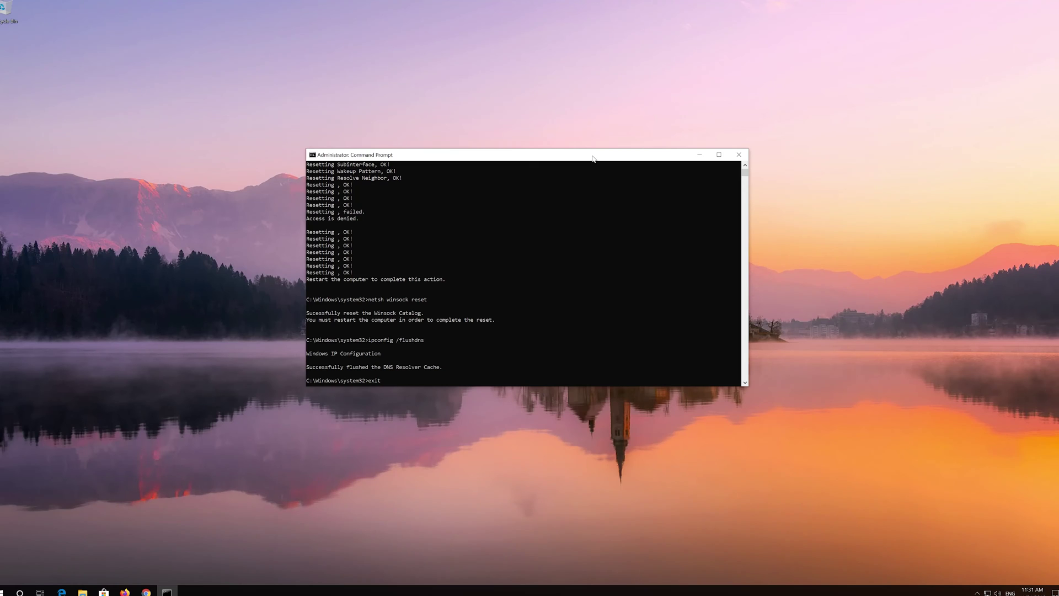
pyautogui.write('exit')
pyautogui.press('Return')
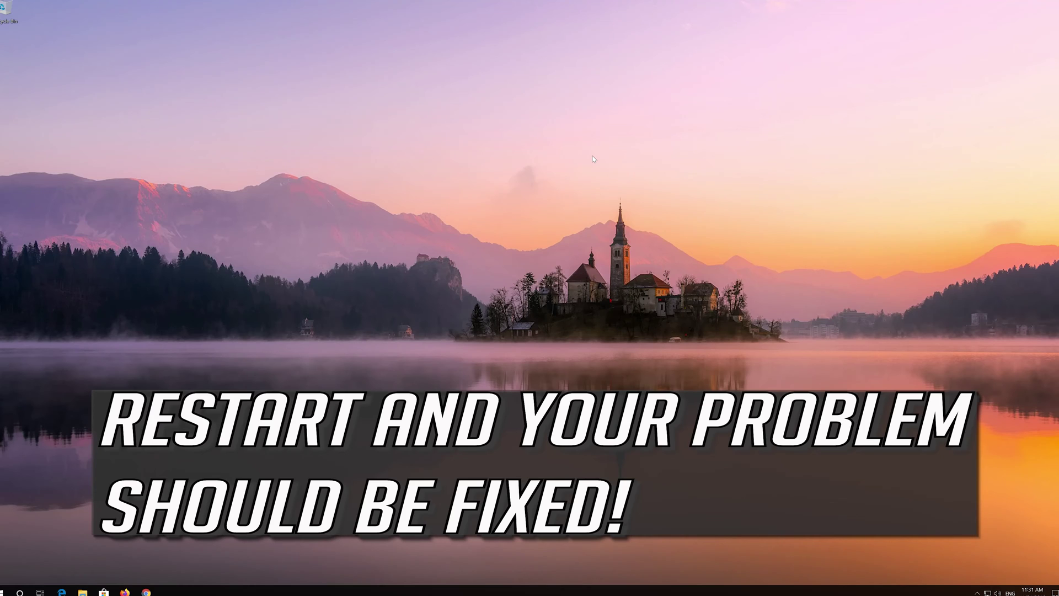
# Restart the computer.
pyautogui.click(4, 590)
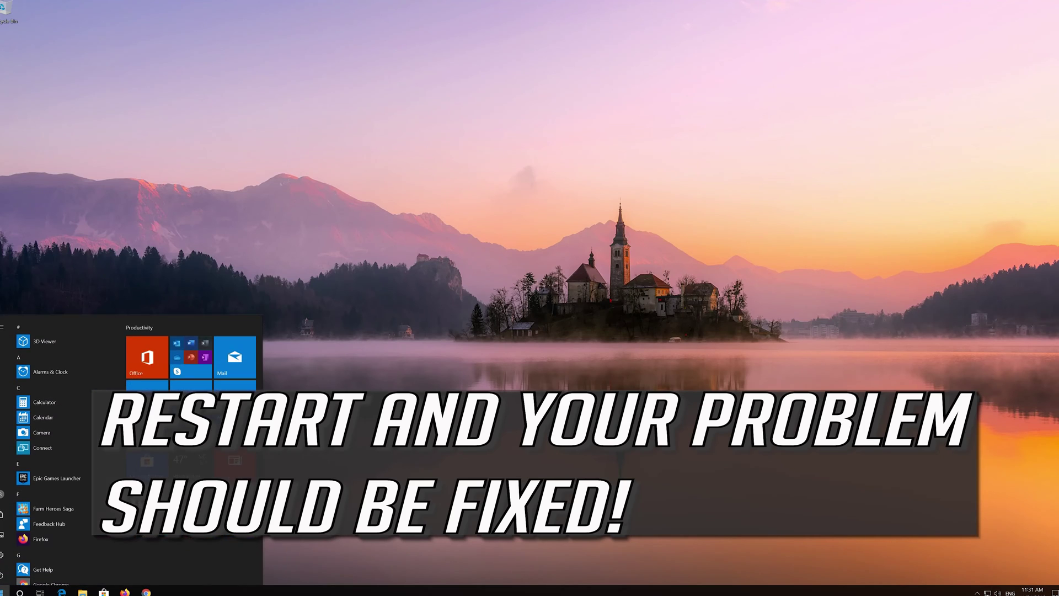
pyautogui.click(2, 574)
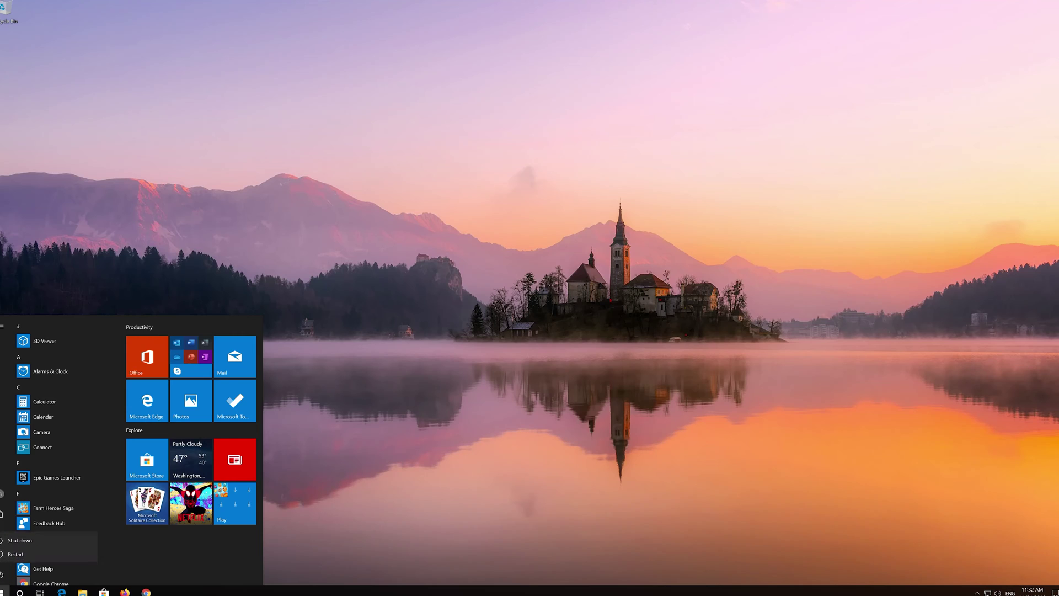
pyautogui.click(17, 551)
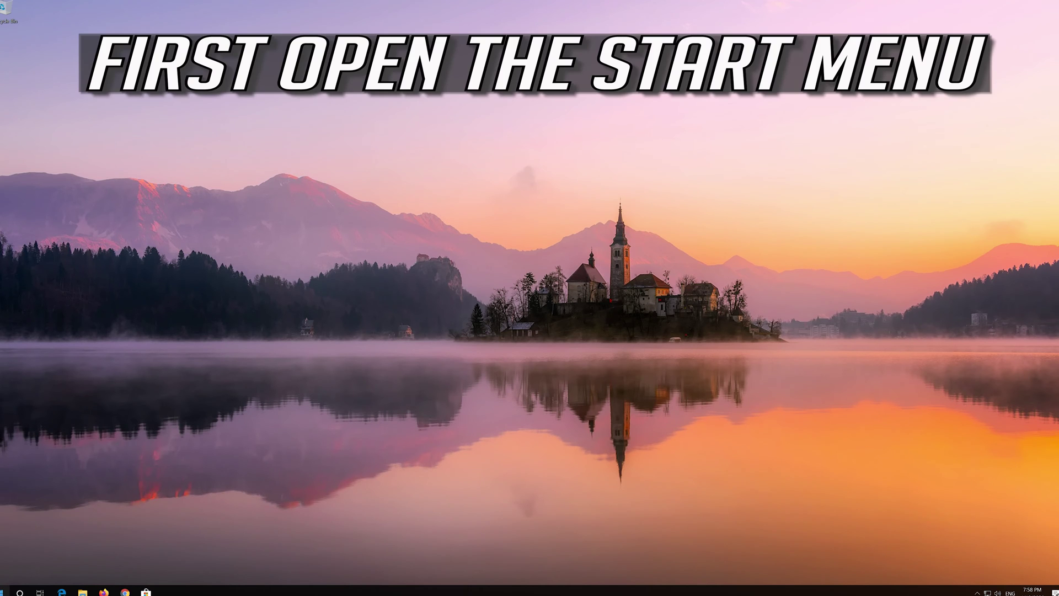
# Open the Network & Internet status page in Windows Settings.
pyautogui.click(5, 590)
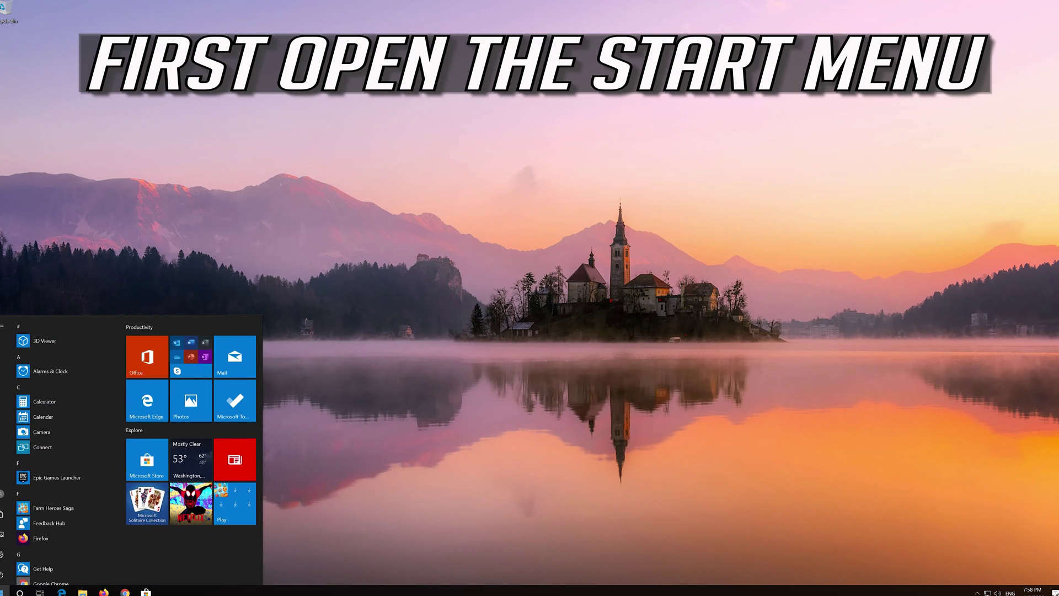
pyautogui.moveTo(3, 553)
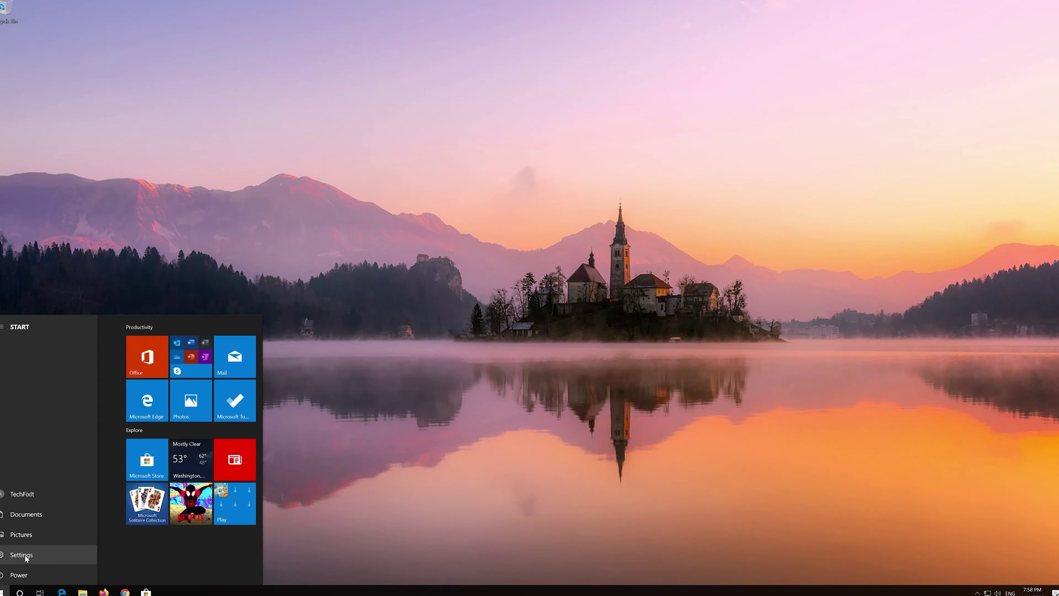
pyautogui.click(22, 554)
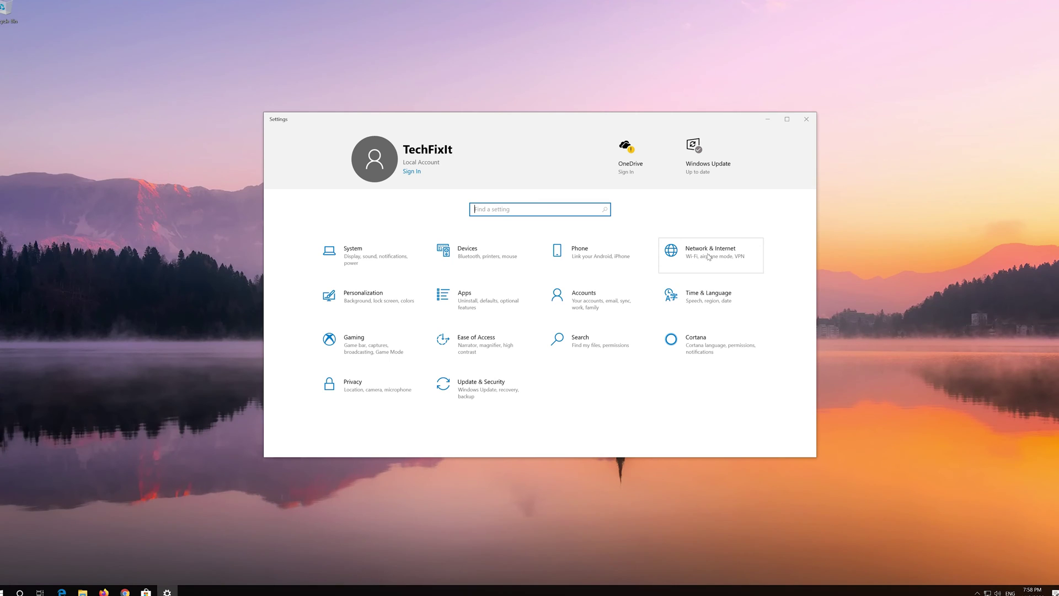
pyautogui.click(709, 257)
pyautogui.click(708, 256)
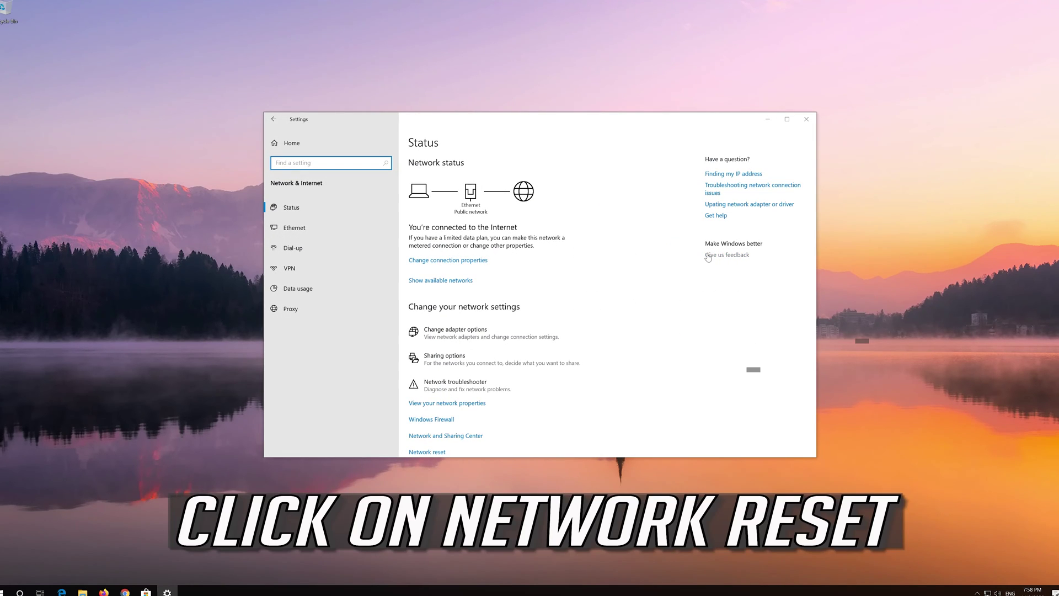
# Perform a Network reset, confirm it, dismiss the sign-out notice, and close Settings.
pyautogui.scroll(-1, 512, 297)
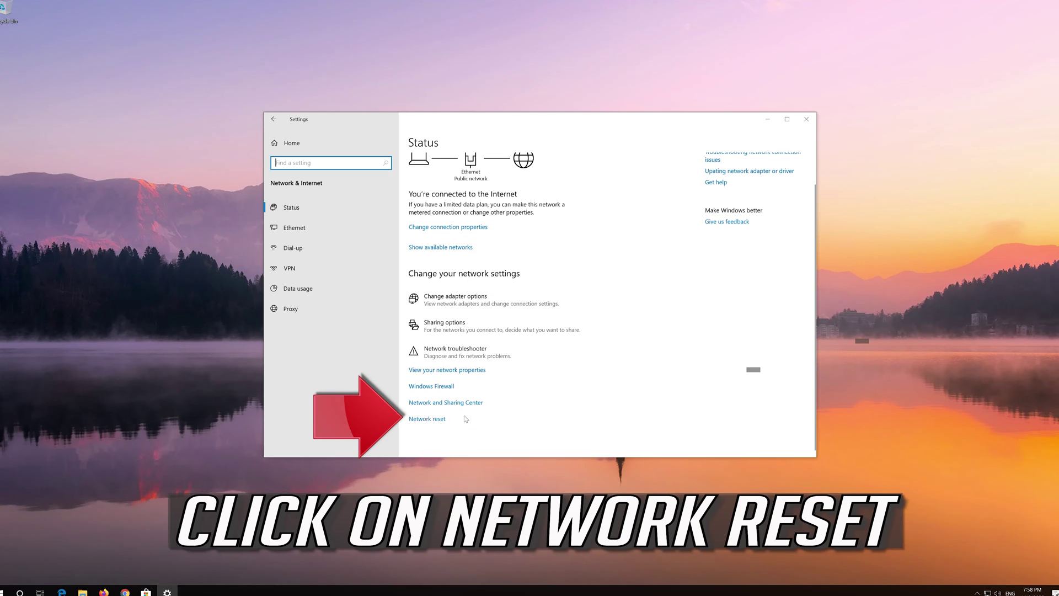
pyautogui.click(434, 420)
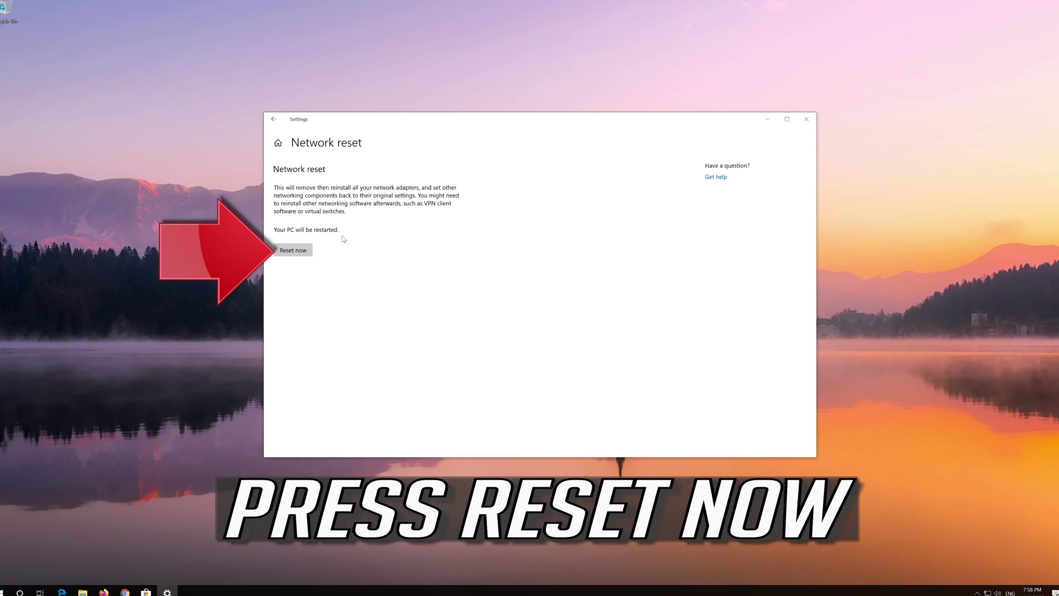
pyautogui.click(286, 252)
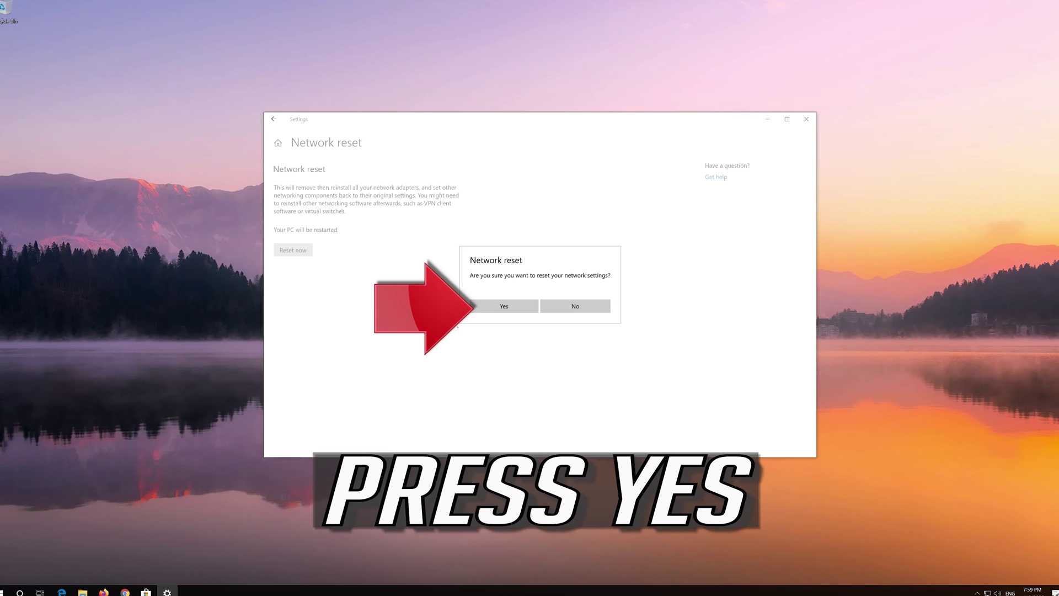
pyautogui.click(502, 306)
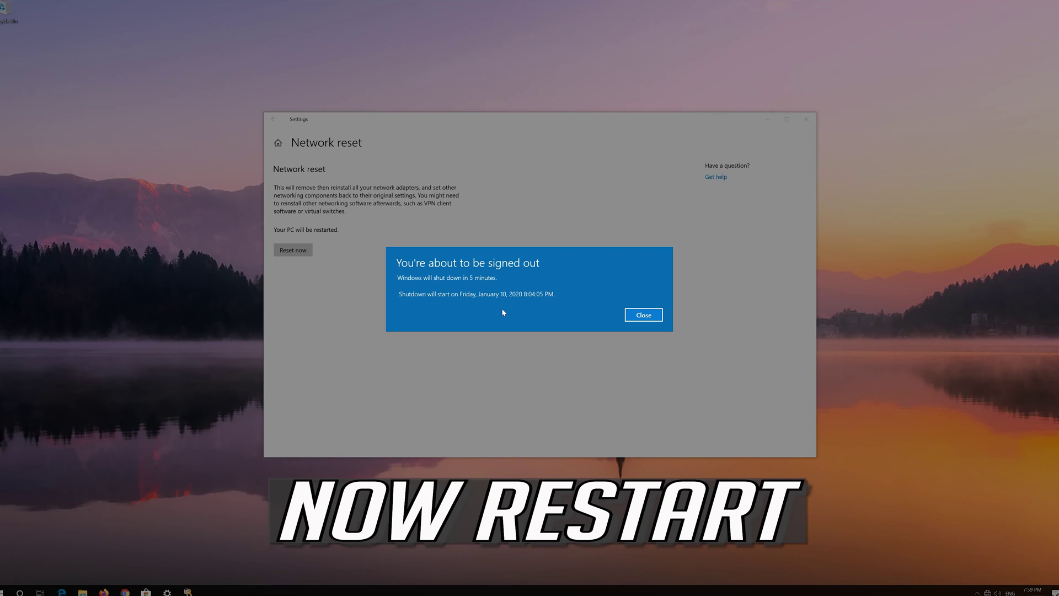
pyautogui.click(659, 315)
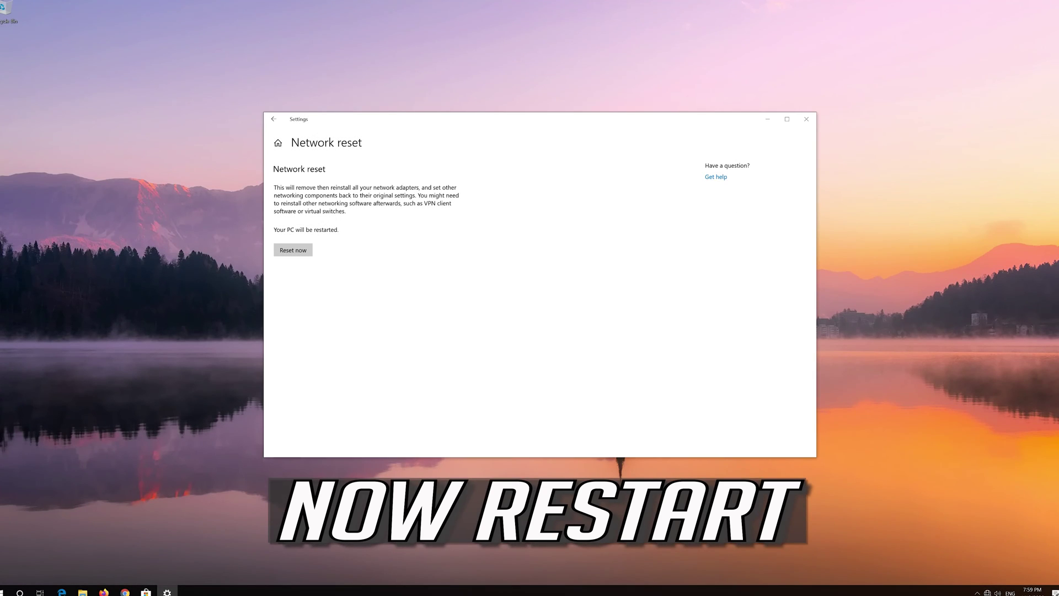
pyautogui.click(806, 119)
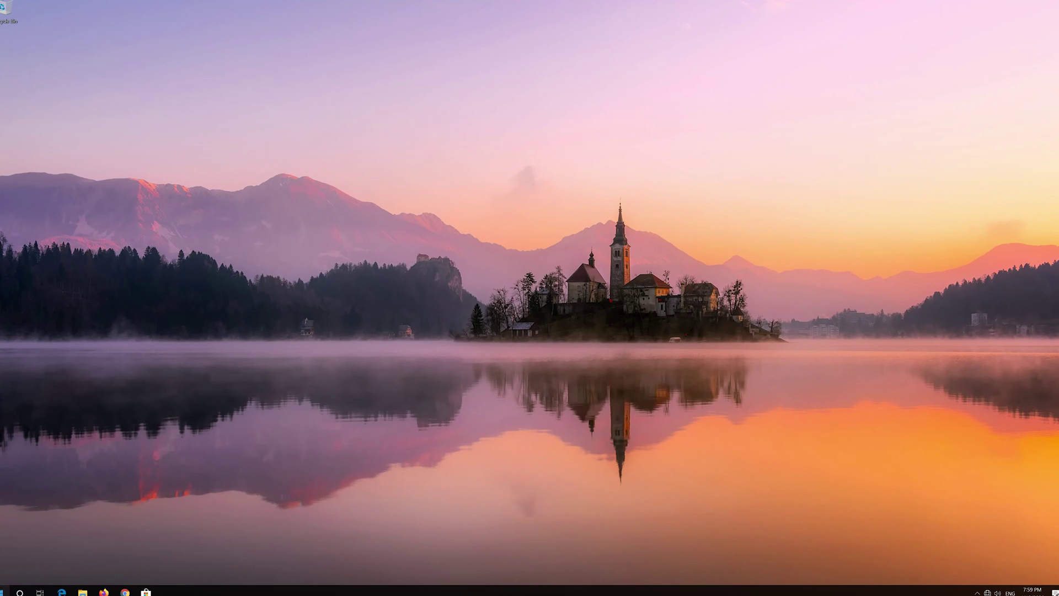
# Restart the computer and allow the PC to be discoverable by other devices on the network.
pyautogui.press('super')
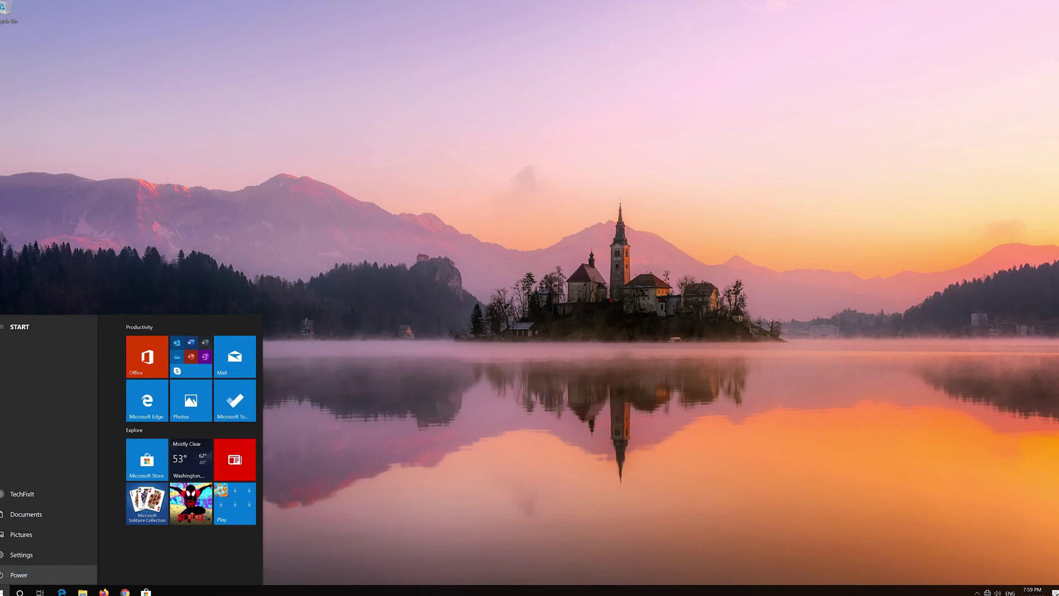
pyautogui.click(3, 574)
pyautogui.click(12, 553)
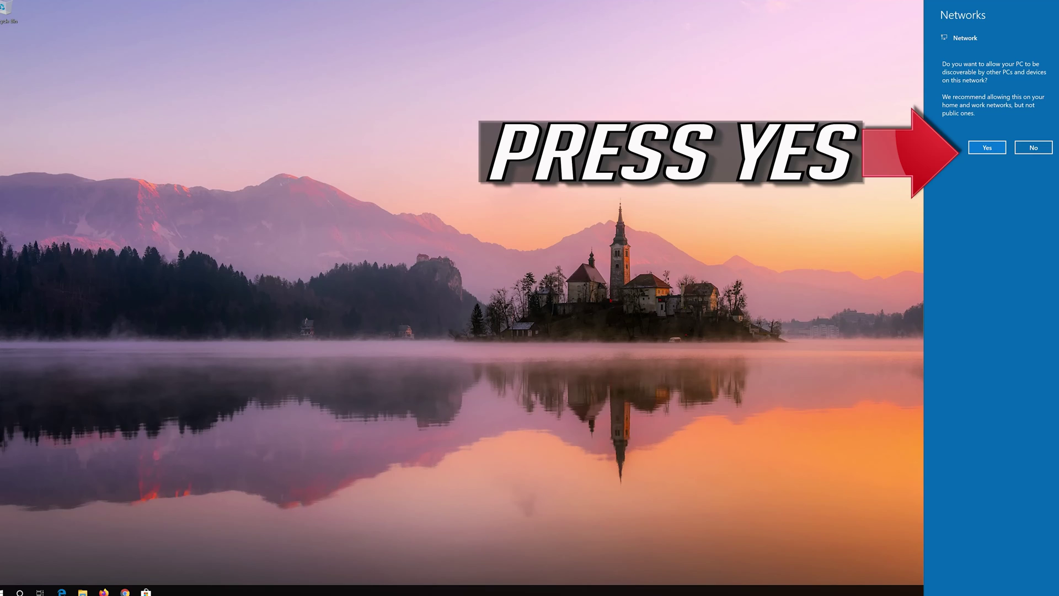
pyautogui.click(986, 147)
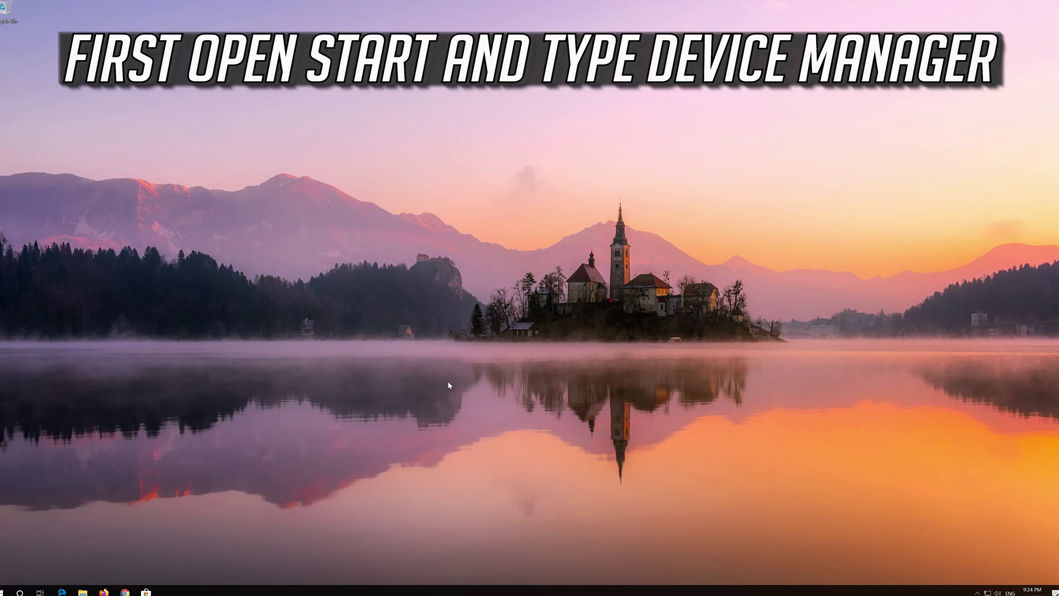
# Find and open Device Manager, move its window toward the middle of the desktop, and expand the Network adapters category.
pyautogui.press('super')
pyautogui.write('device manager')
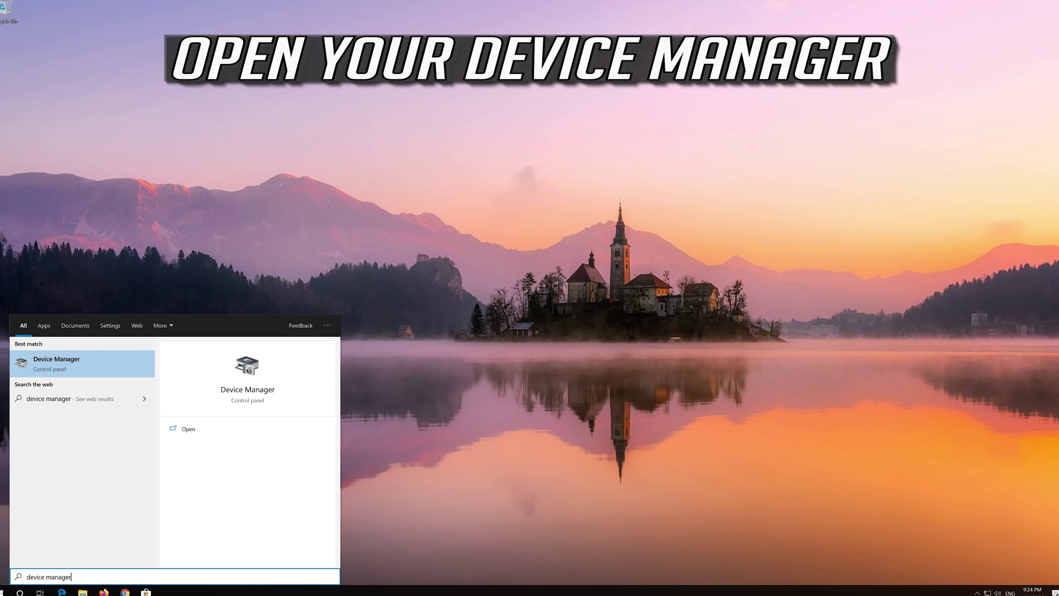
pyautogui.click(70, 363)
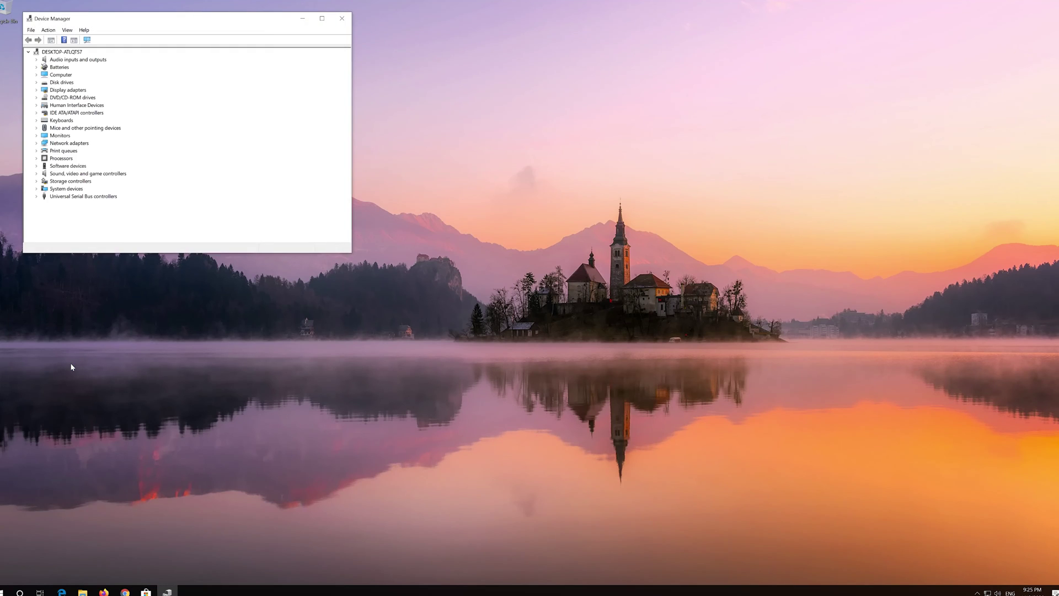
pyautogui.moveTo(188, 24); pyautogui.dragTo(473, 138)
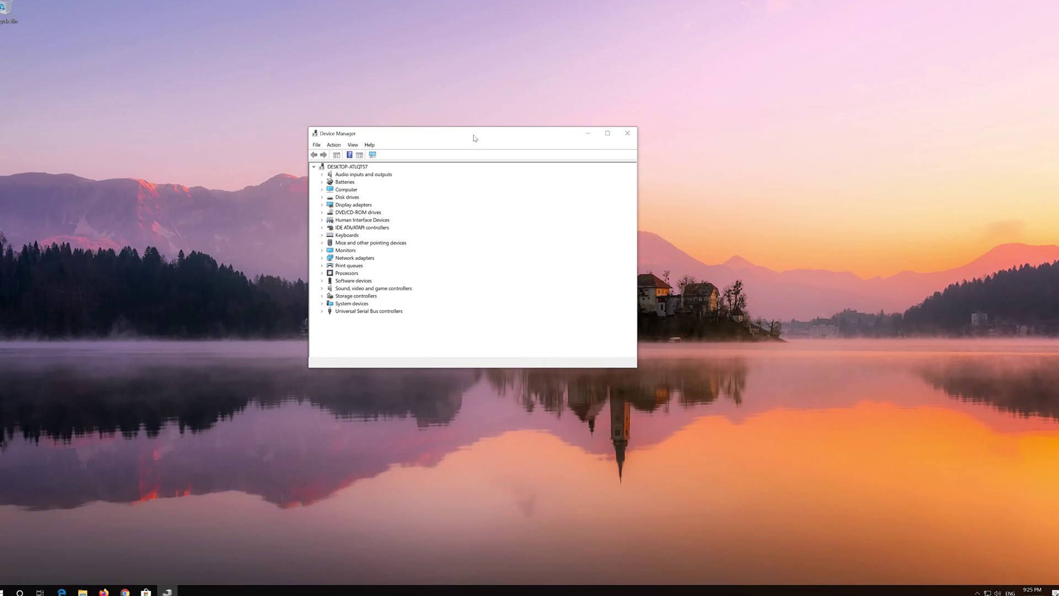
pyautogui.click(322, 258)
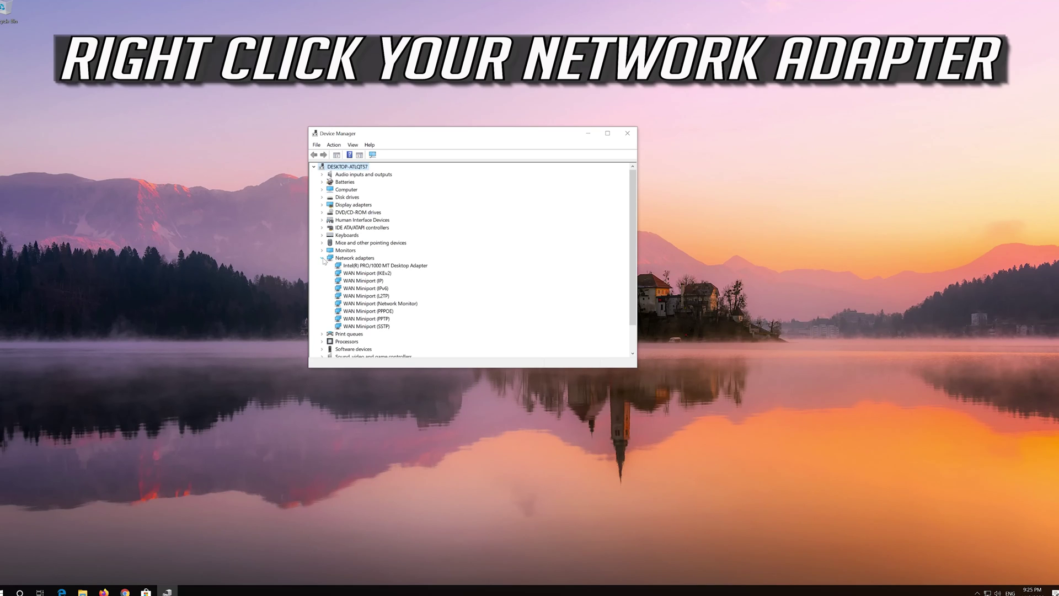
# Uninstall the Intel(R) PRO/1000 MT Desktop Adapter, confirm the removal, and close Device Manager.
pyautogui.click(345, 266)
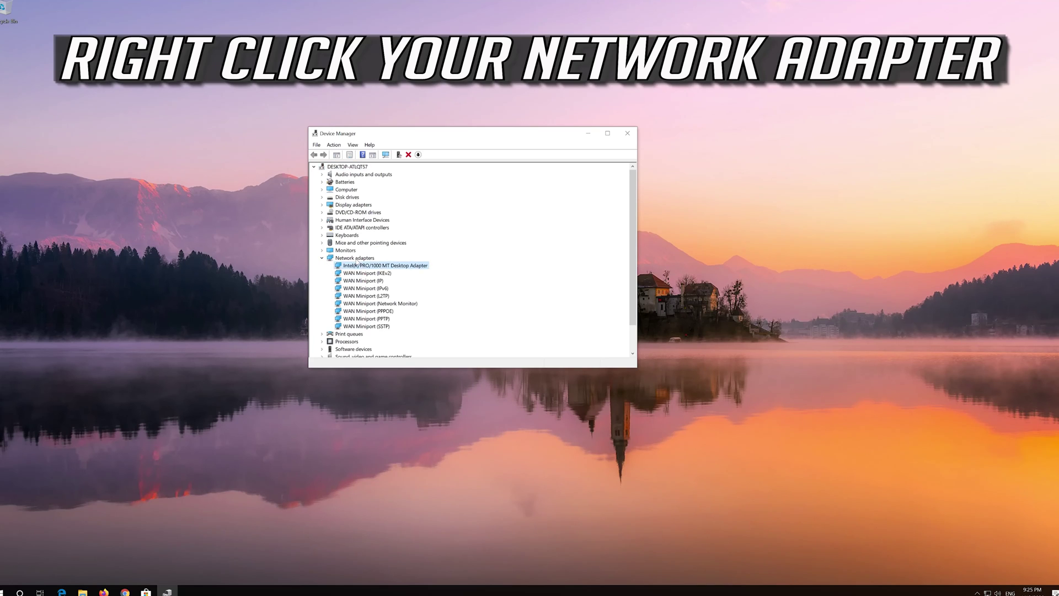
pyautogui.rightClick(389, 267)
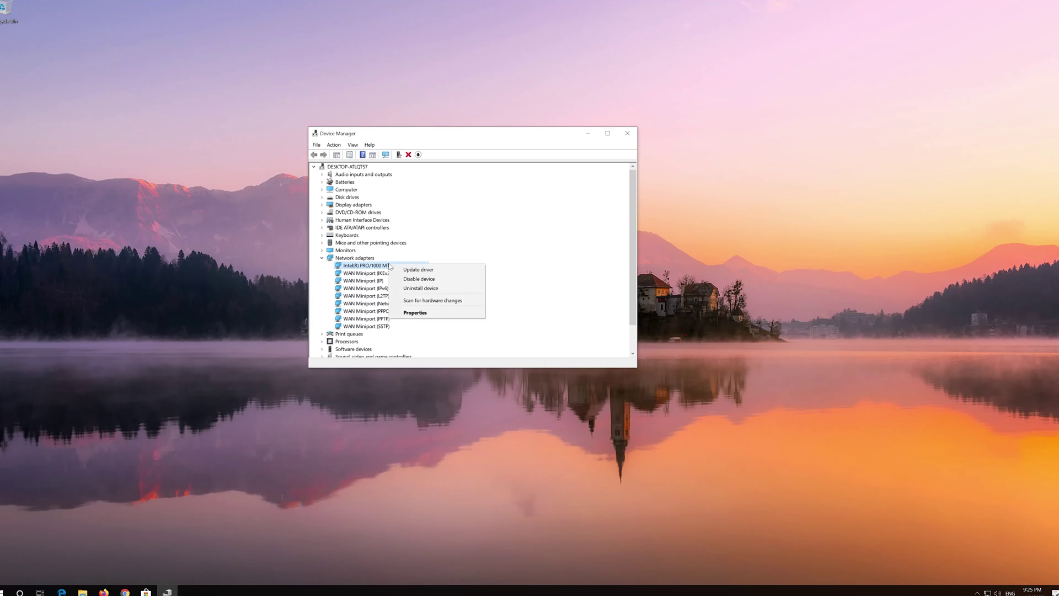
pyautogui.click(440, 290)
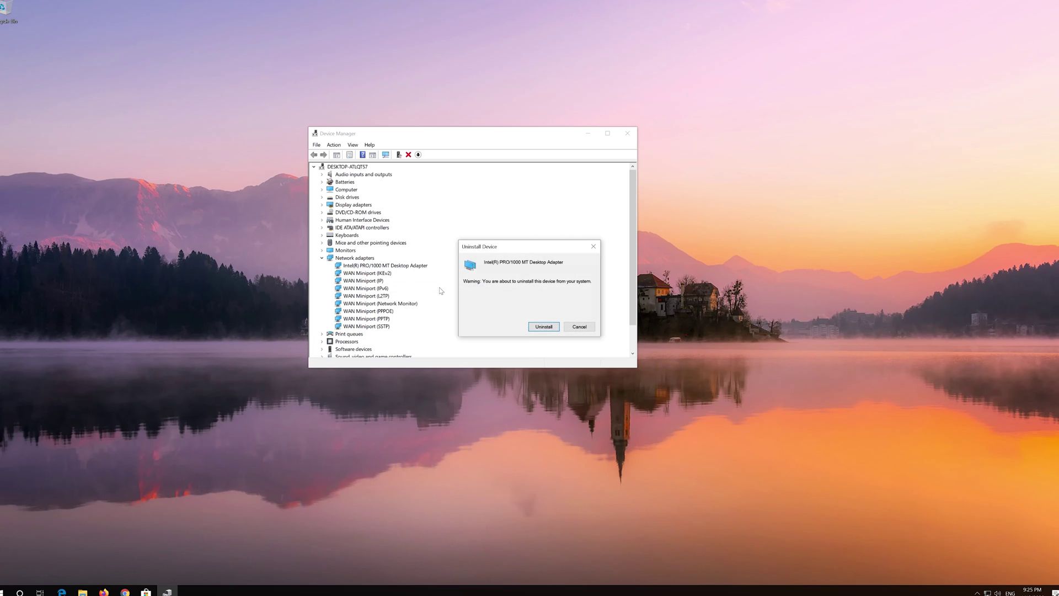
pyautogui.click(549, 328)
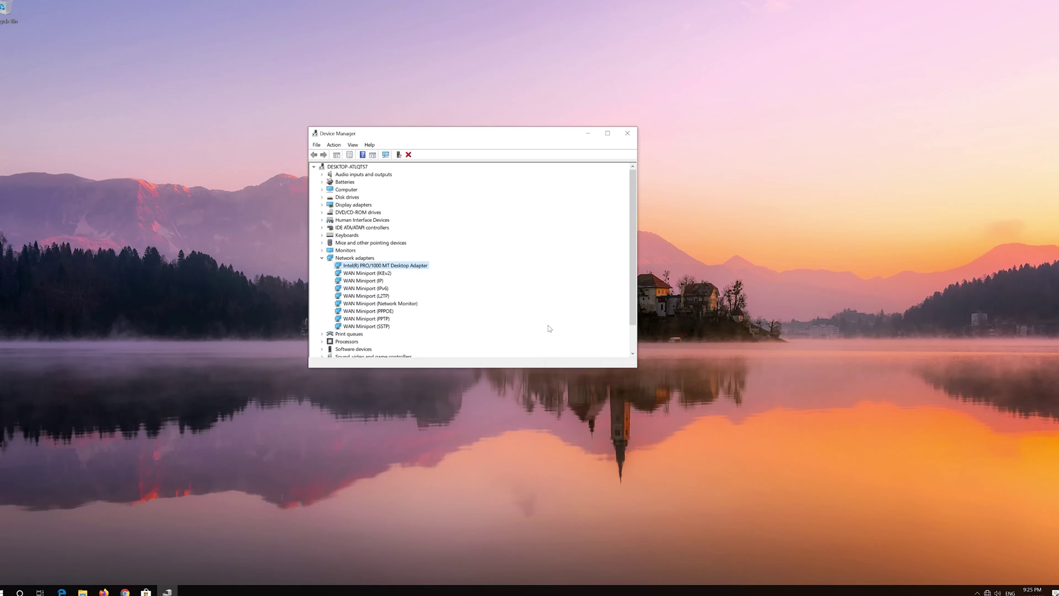
pyautogui.click(627, 133)
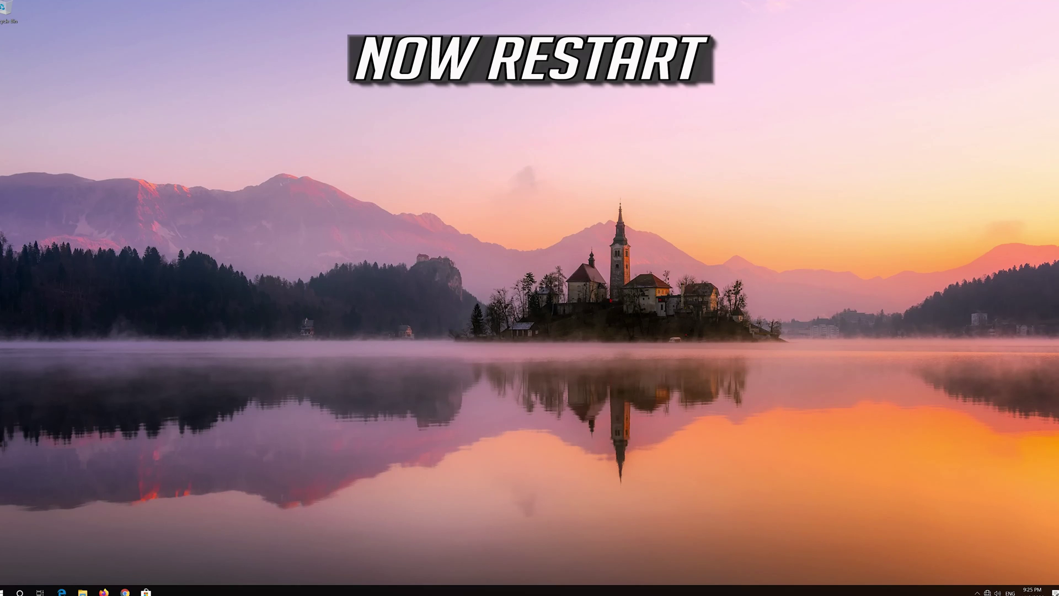
# Restart the computer to complete the network adapter reinstallation.
pyautogui.click(5, 590)
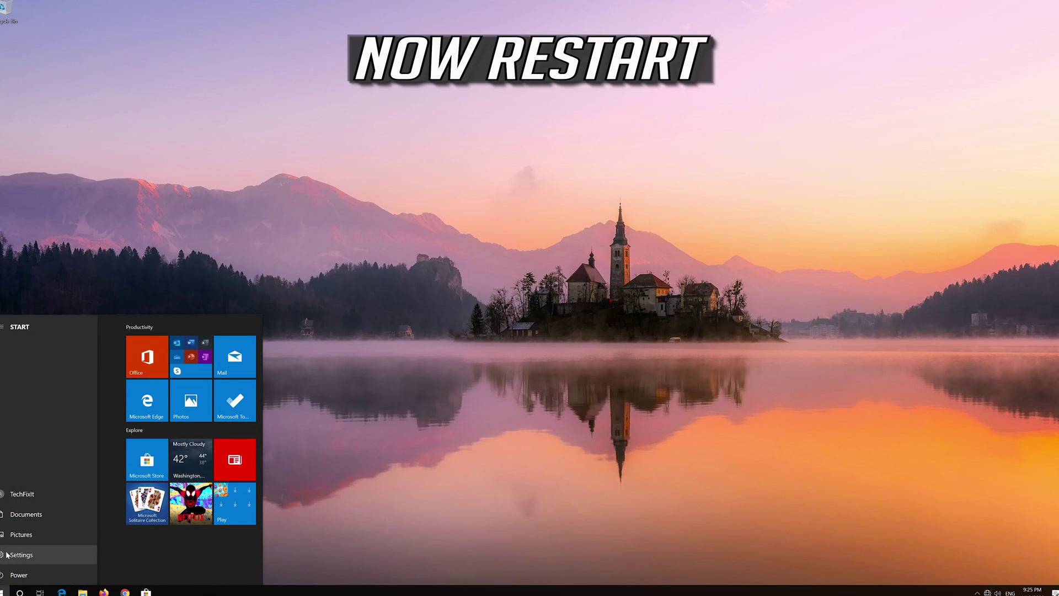
pyautogui.click(13, 575)
pyautogui.click(14, 558)
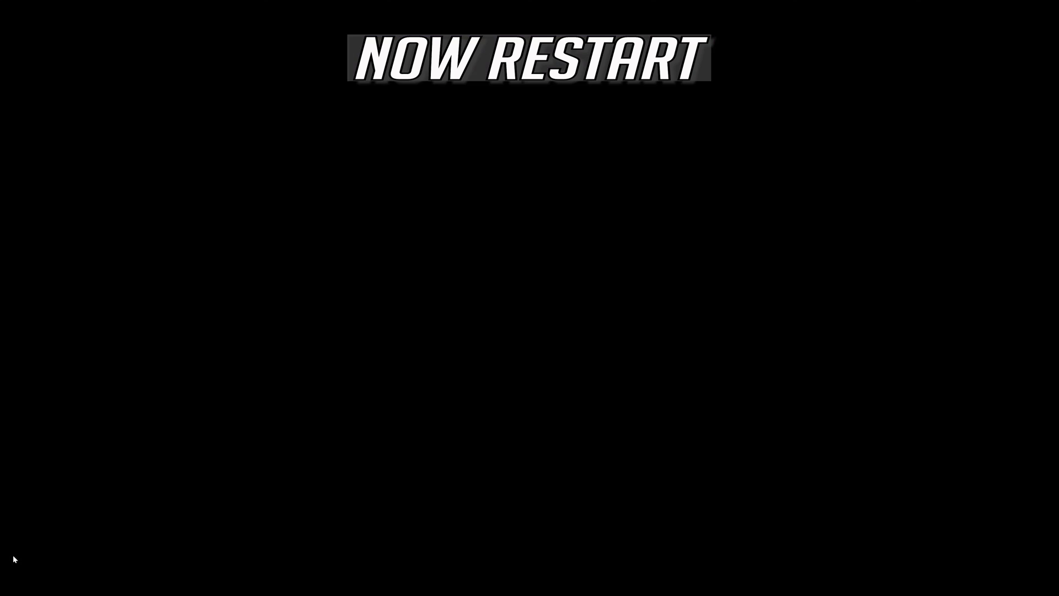